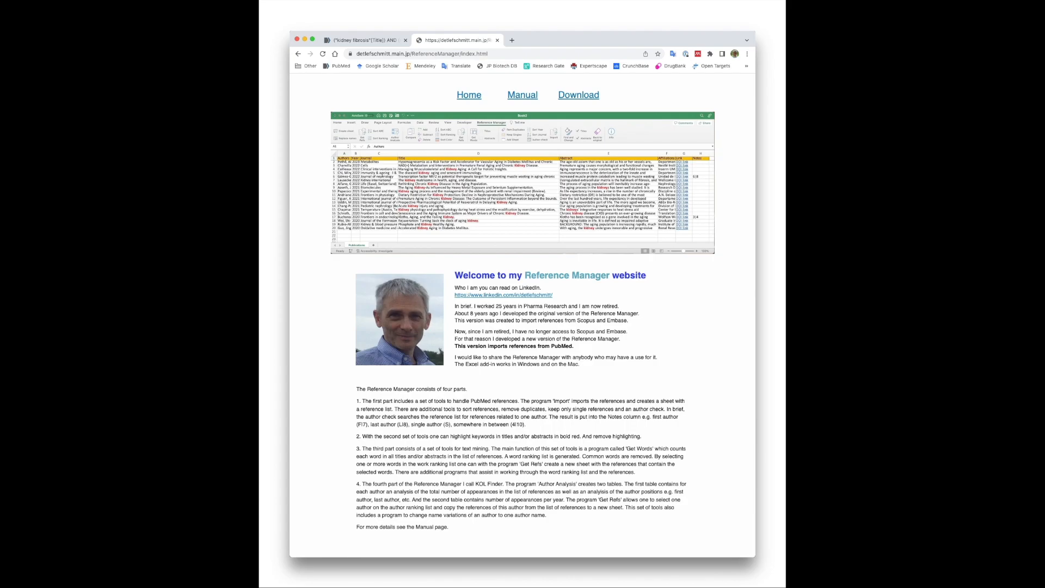
Look through the Reference Manager website's Manual and Download pages and return to its Home page.
left_click(518, 95)
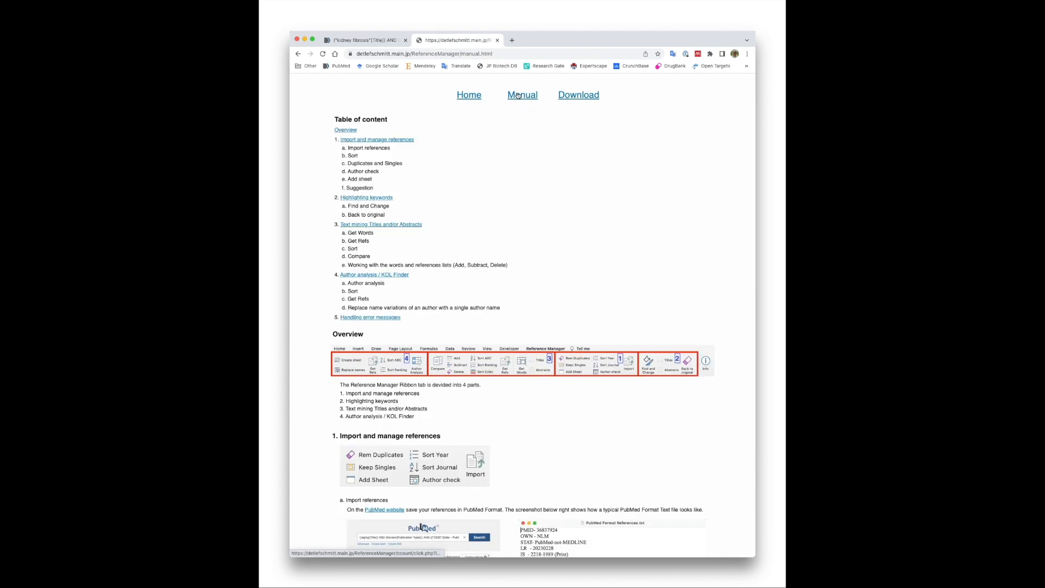
left_click(578, 96)
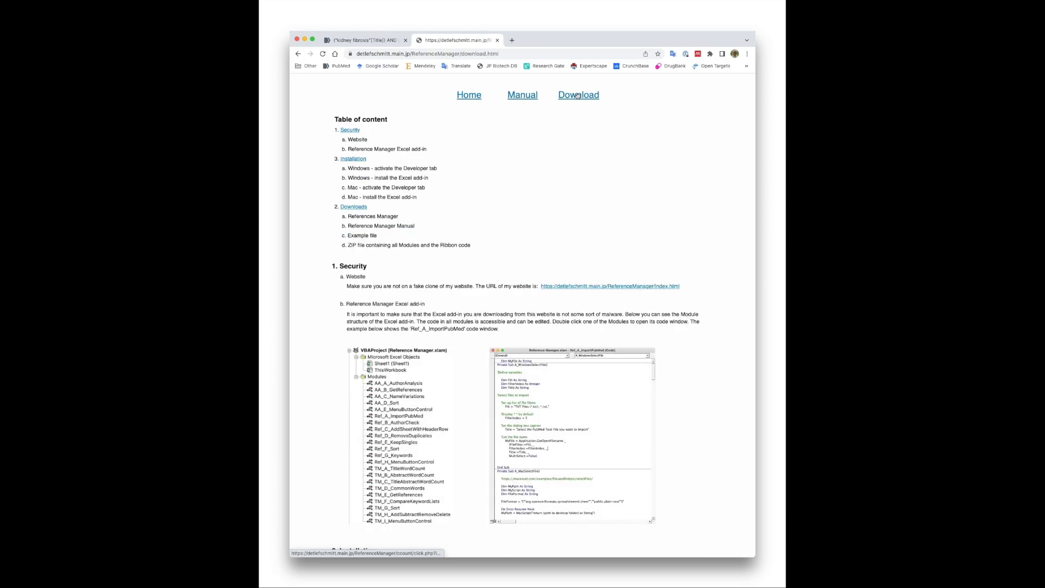
left_click(469, 96)
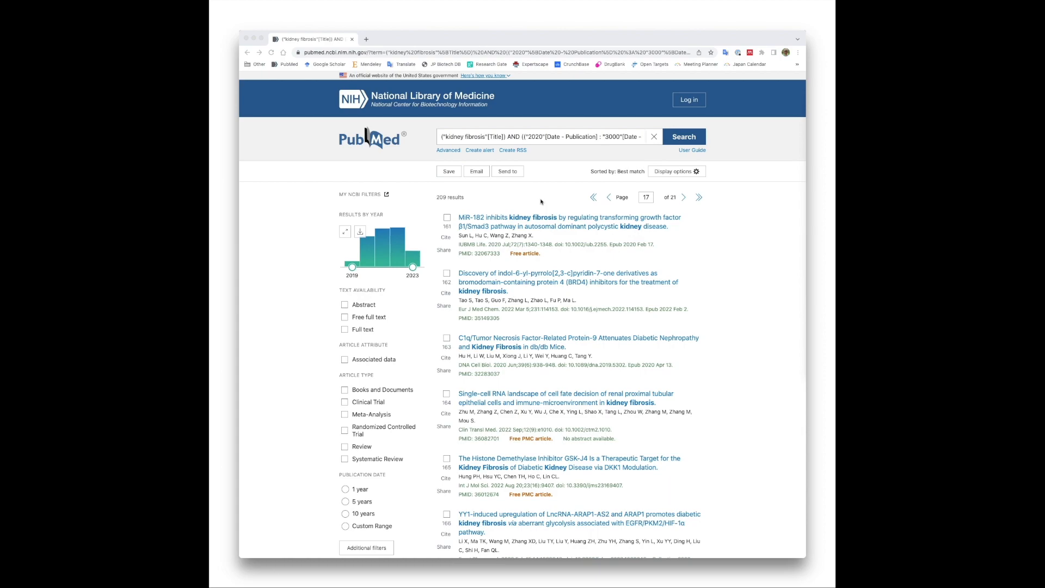
Save all results of the PubMed kidney fibrosis search to a citation file in PubMed format.
left_click(451, 171)
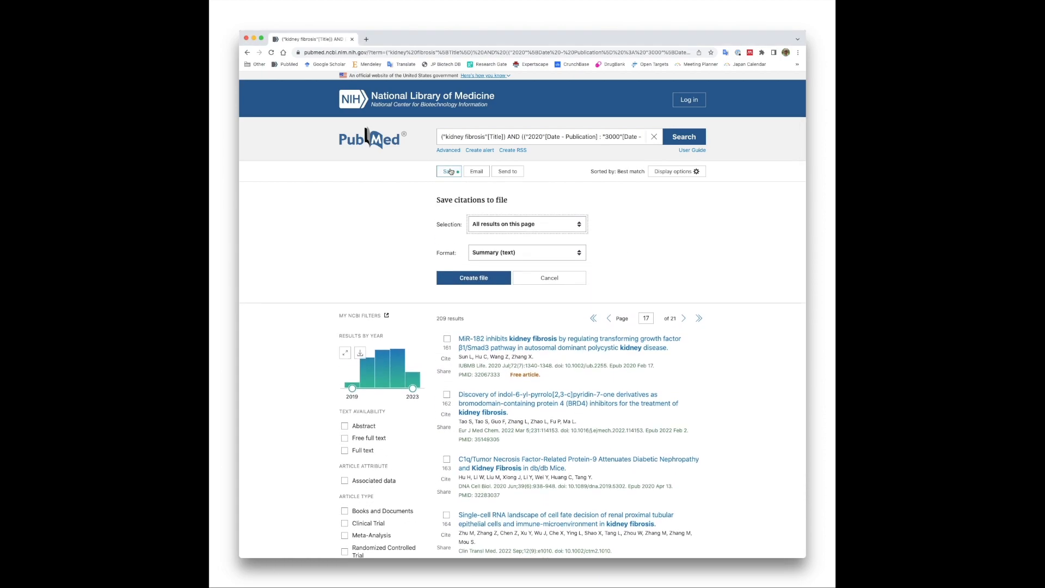
left_click(474, 223)
left_click(502, 232)
left_click(493, 253)
left_click(493, 261)
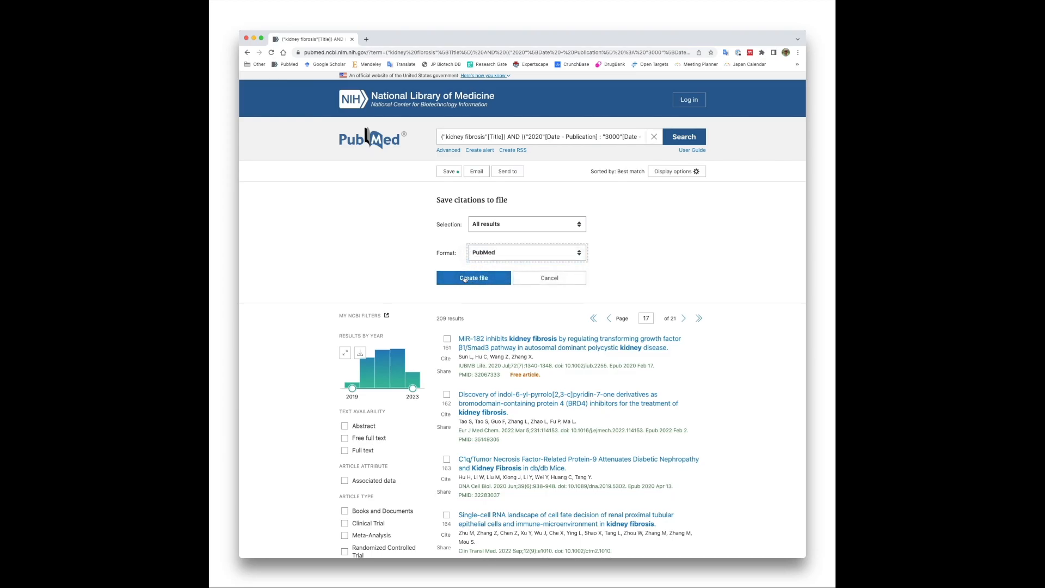
left_click(465, 278)
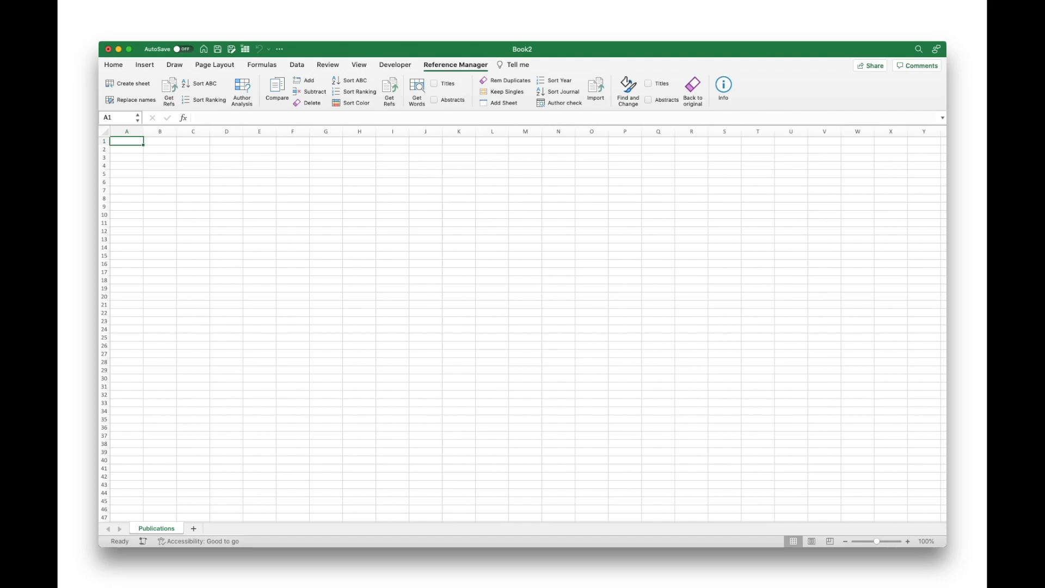
Import the references from pubmed-kidneyfibr-set.txt on the Desktop into the Excel workbook with Reference Manager.
left_click(597, 96)
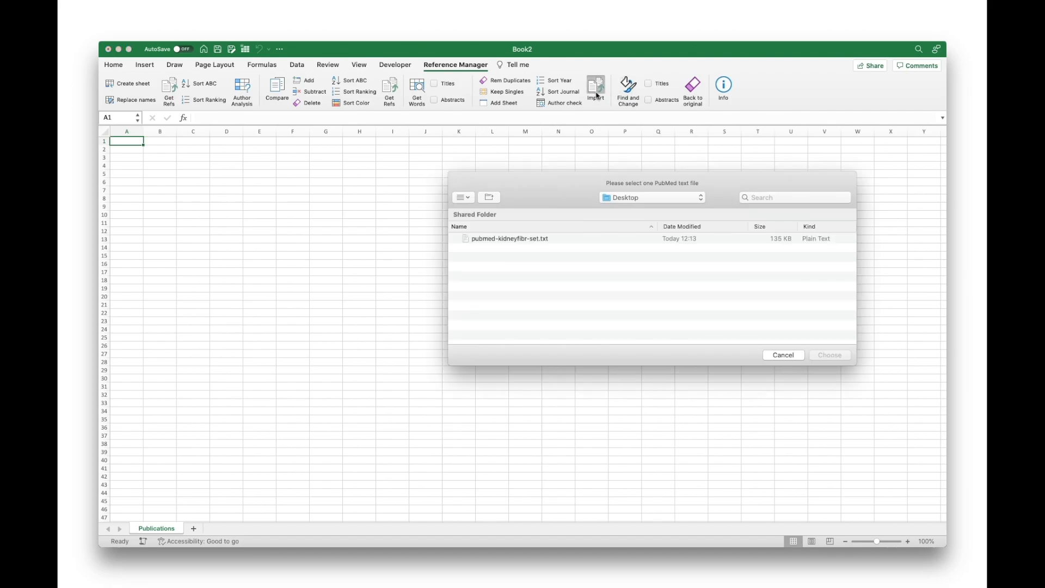
left_click(543, 240)
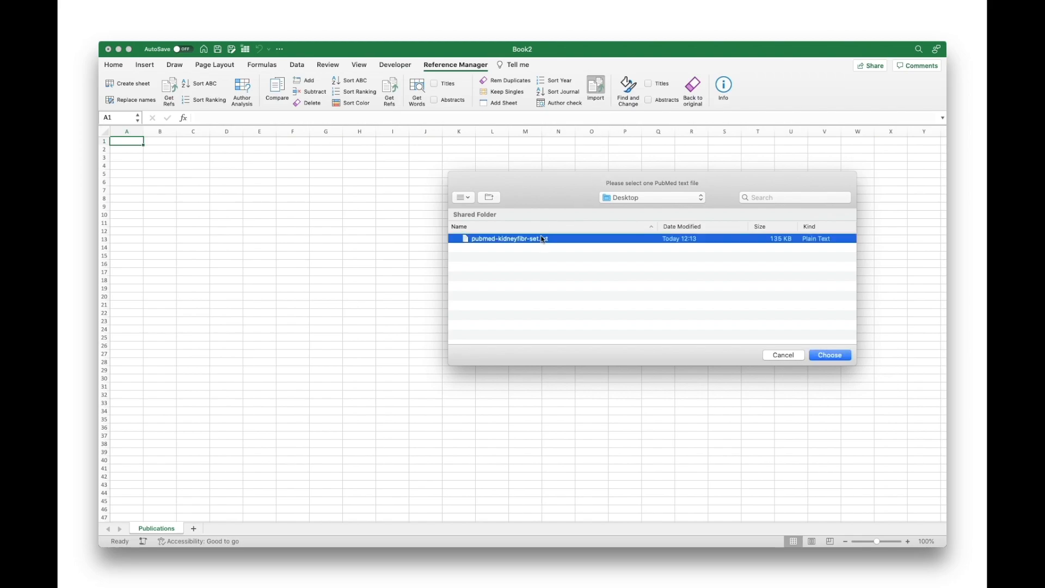
left_click(831, 357)
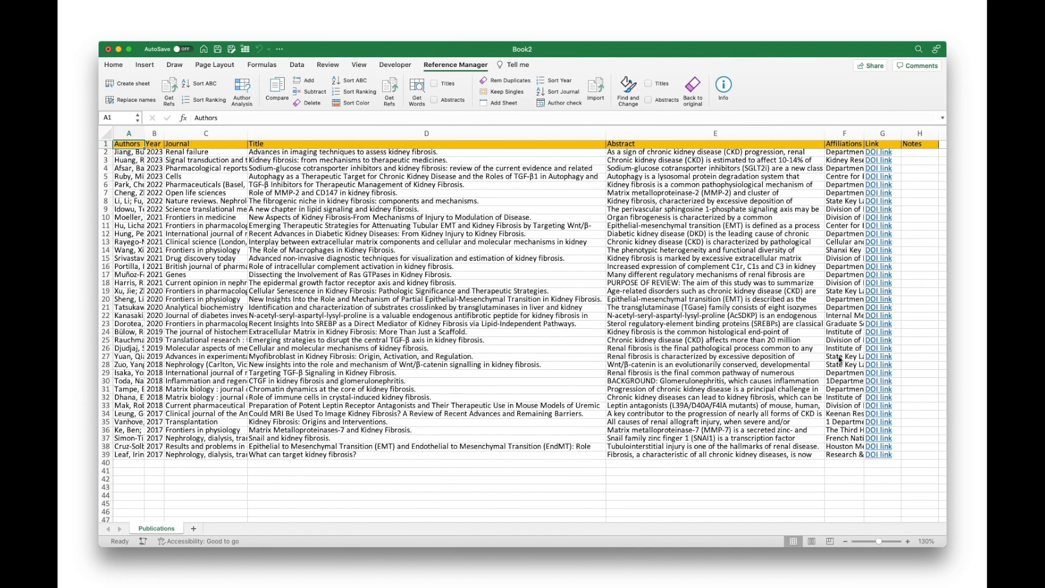
Import pubmed-kidneyfibr-set.txt a second time so its references are appended below the existing list.
left_click(596, 87)
left_click(537, 239)
left_click(821, 355)
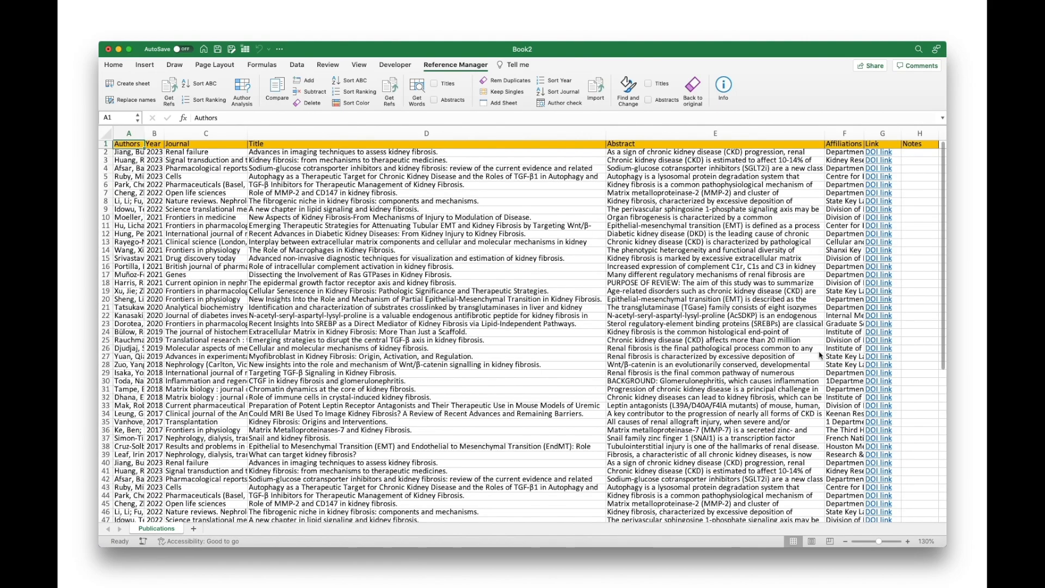
scroll(656, 314, "down", 10)
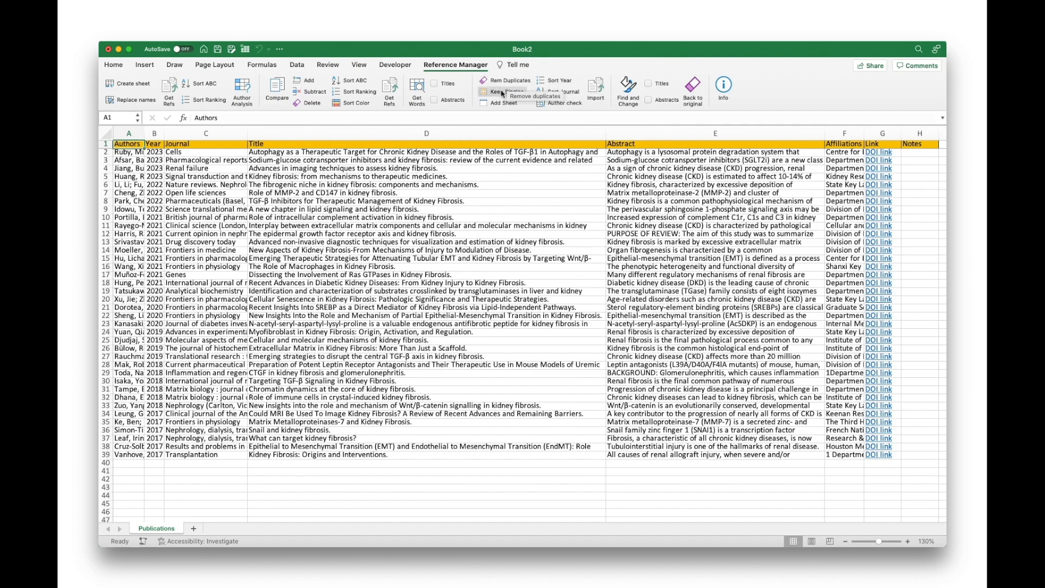
Add a reference sheet with a header row and copy rows 16 to 25 of Publications into it from A2.
left_click(501, 104)
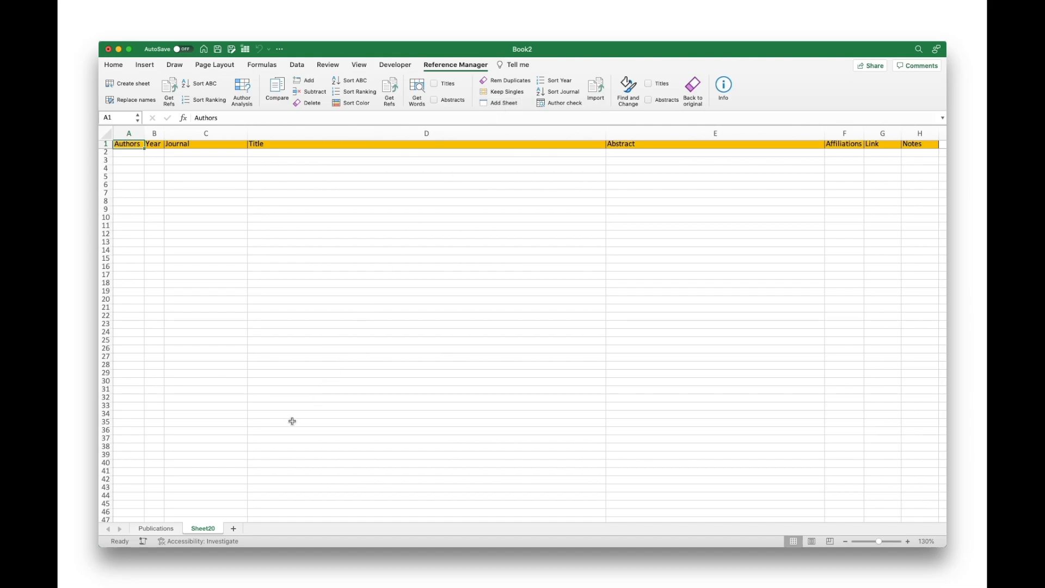
left_click(157, 529)
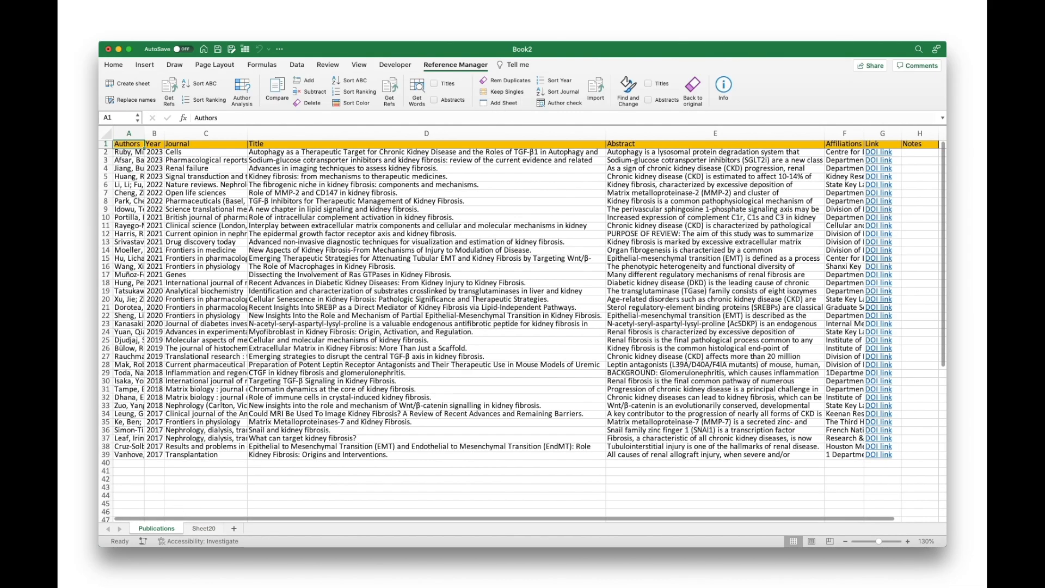
left_click_drag(105, 267, 107, 342)
key("super+c")
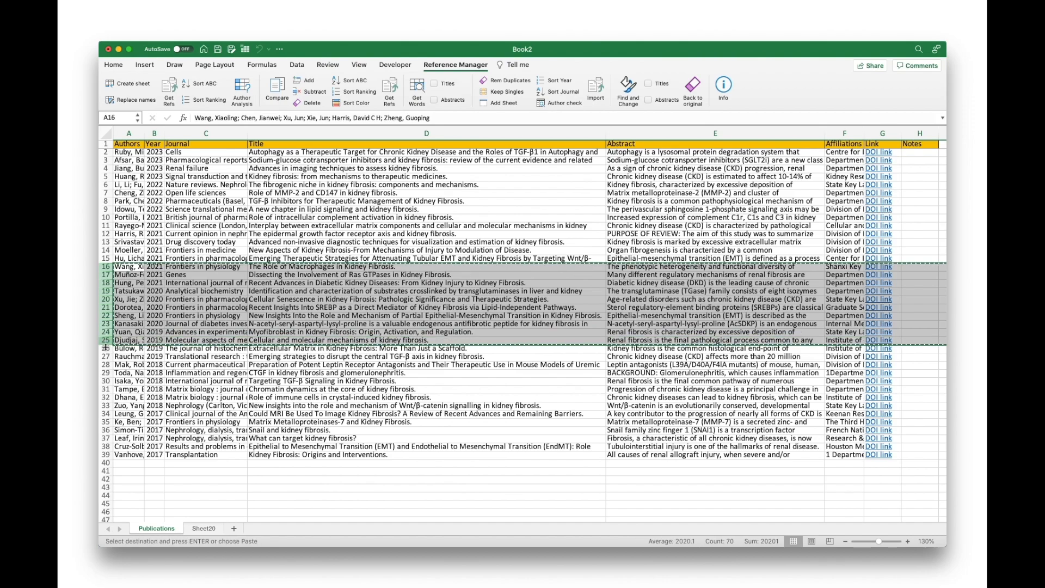
left_click(202, 529)
left_click(133, 154)
key("super+v")
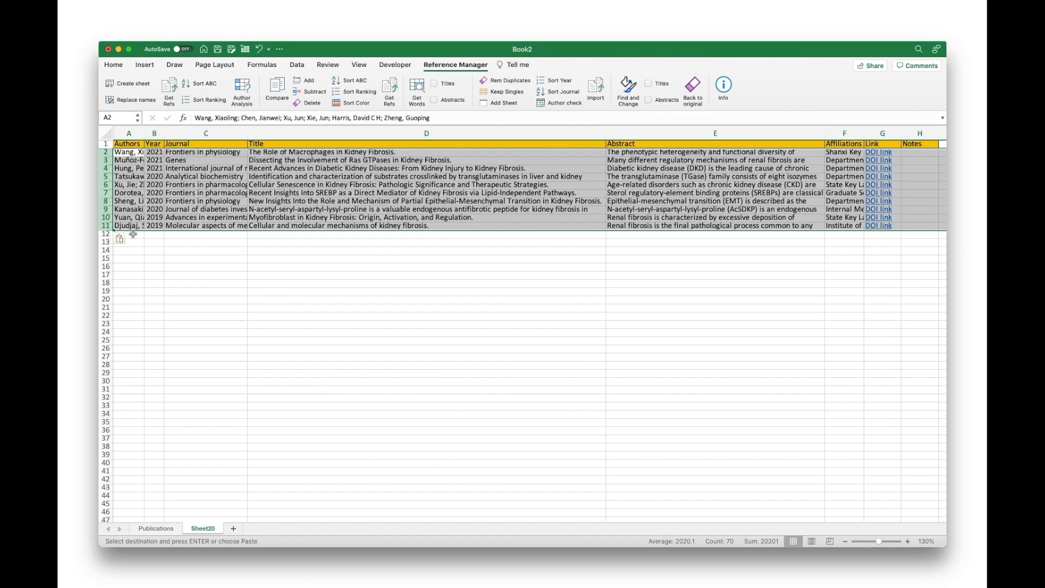
Paste the copied references again from A12 of the new sheet and remove the duplicates.
left_click(132, 236)
key("super+v")
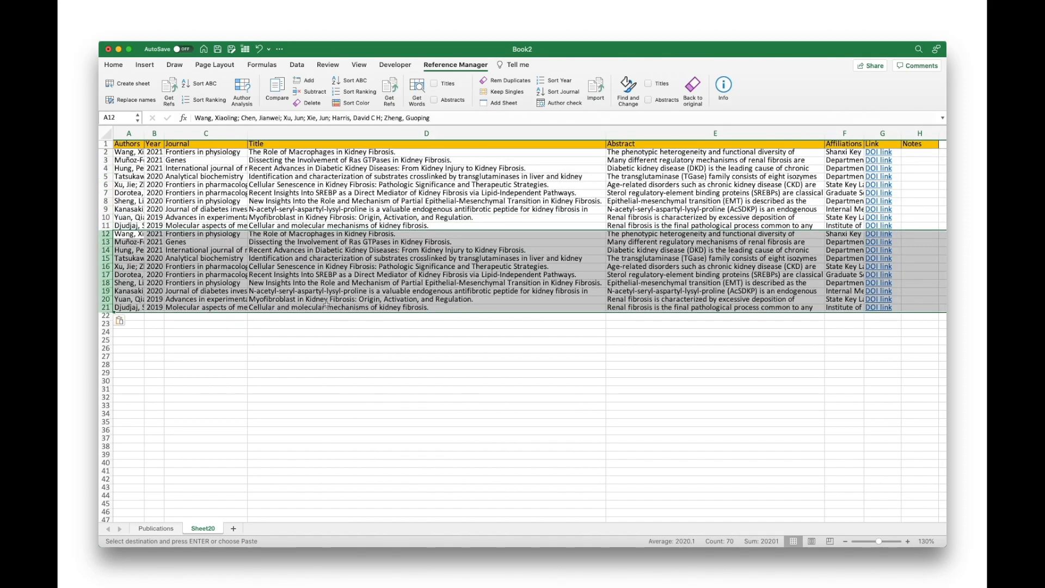
left_click(513, 85)
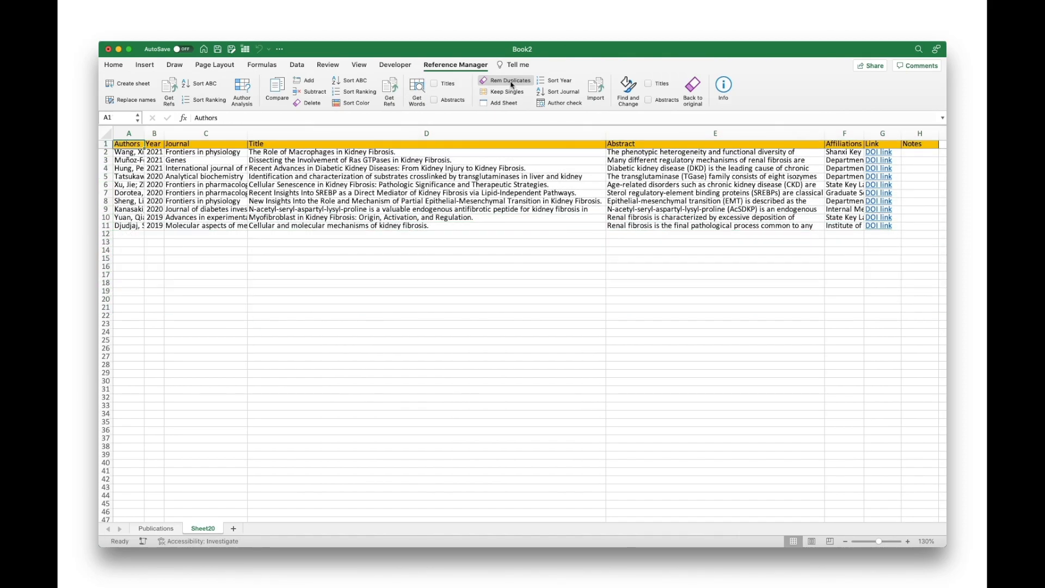
Copy rows 7 to 11 of the new sheet to A12 and keep only the single references.
left_click(210, 194)
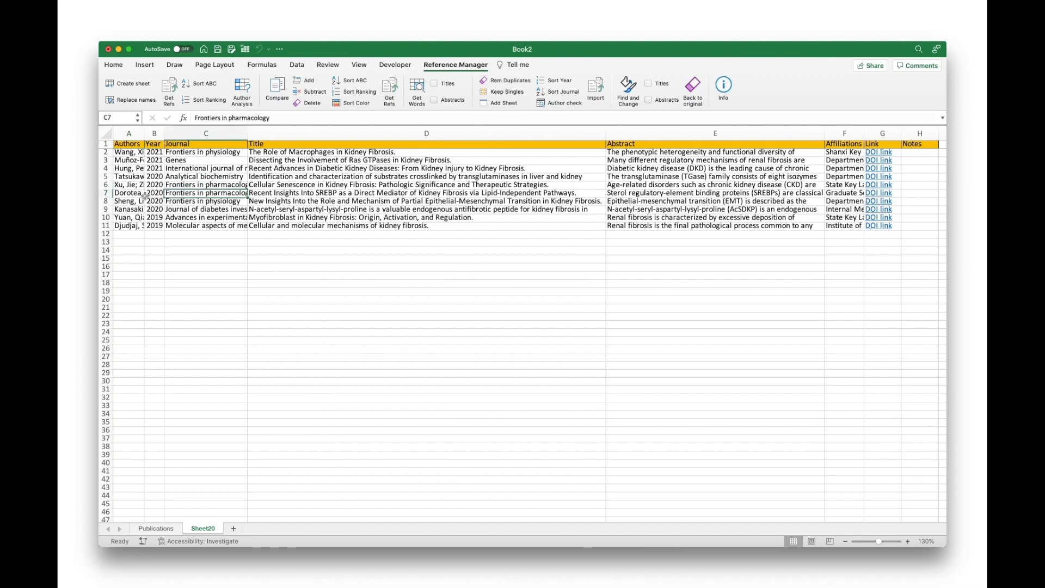
left_click_drag(107, 193, 107, 224)
key("super+c")
left_click(129, 236)
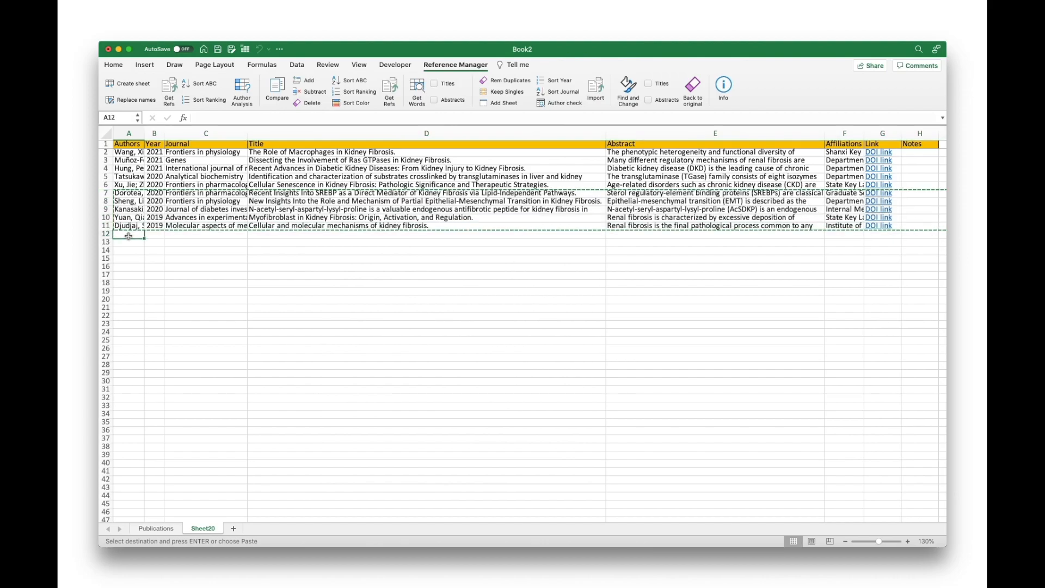
key("super+v")
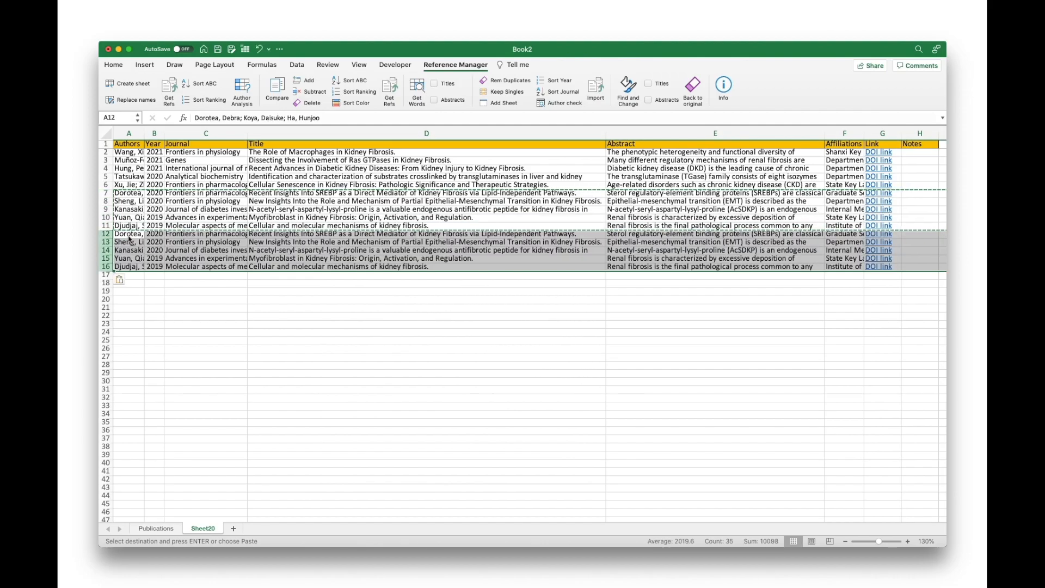
left_click(511, 94)
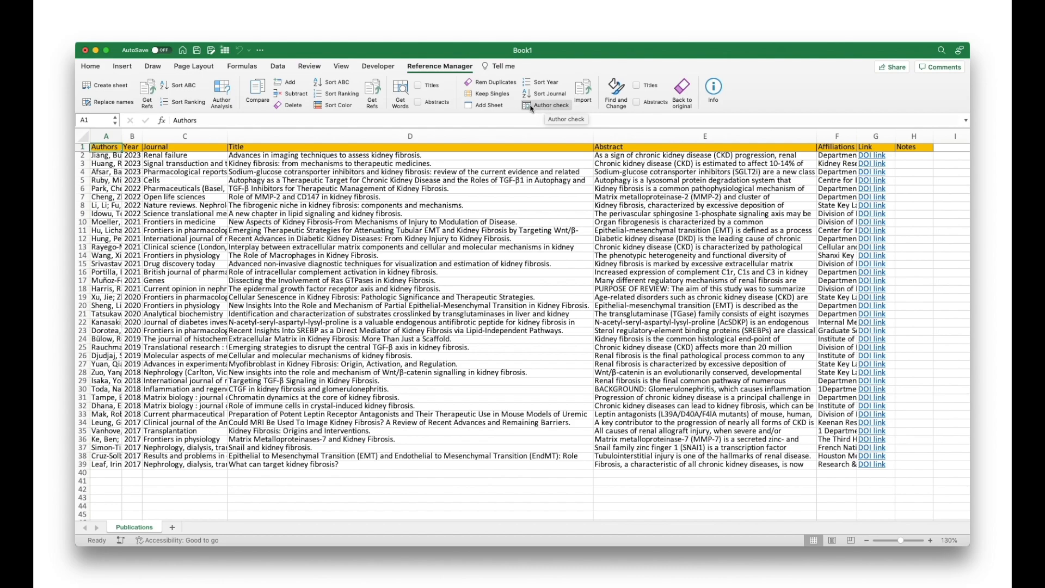
Run Author check on the Book1 reference list, pasting in the author's name.
left_click(532, 106)
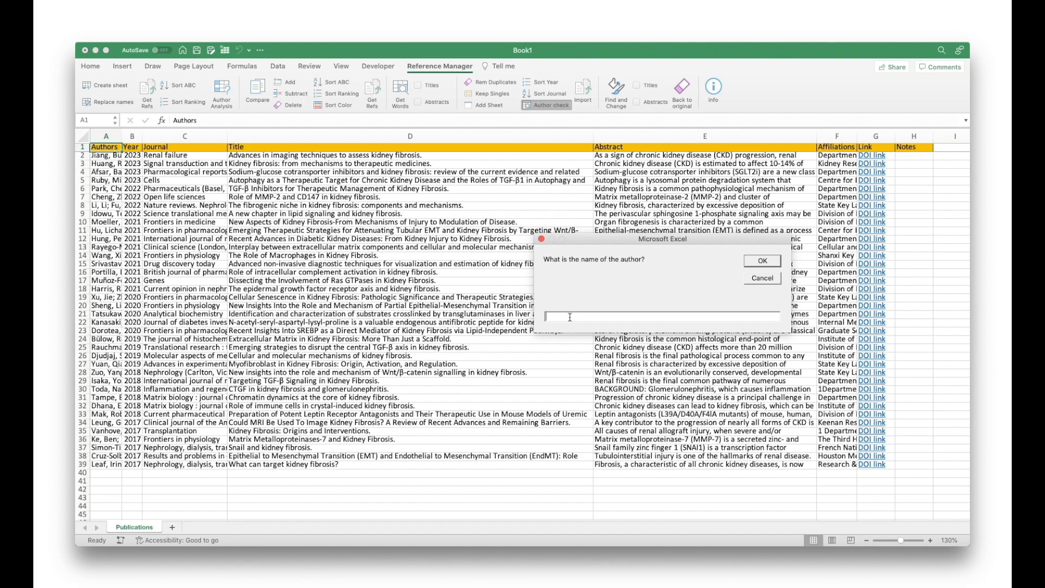
key("super+v")
left_click(762, 261)
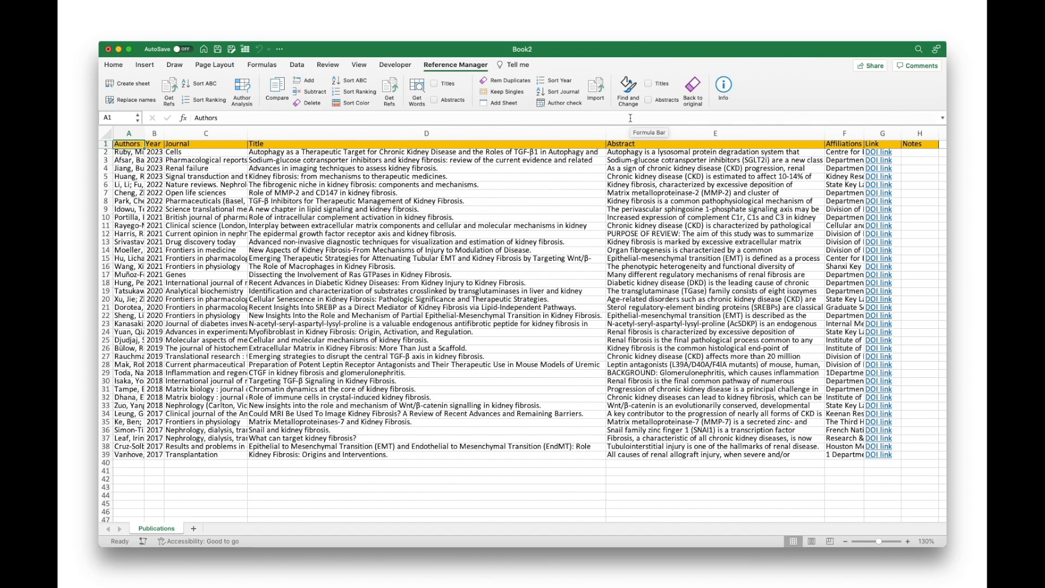
Highlight the keyword "kidney" in the reference titles with Find and Change and restore the original formatting.
left_click(650, 84)
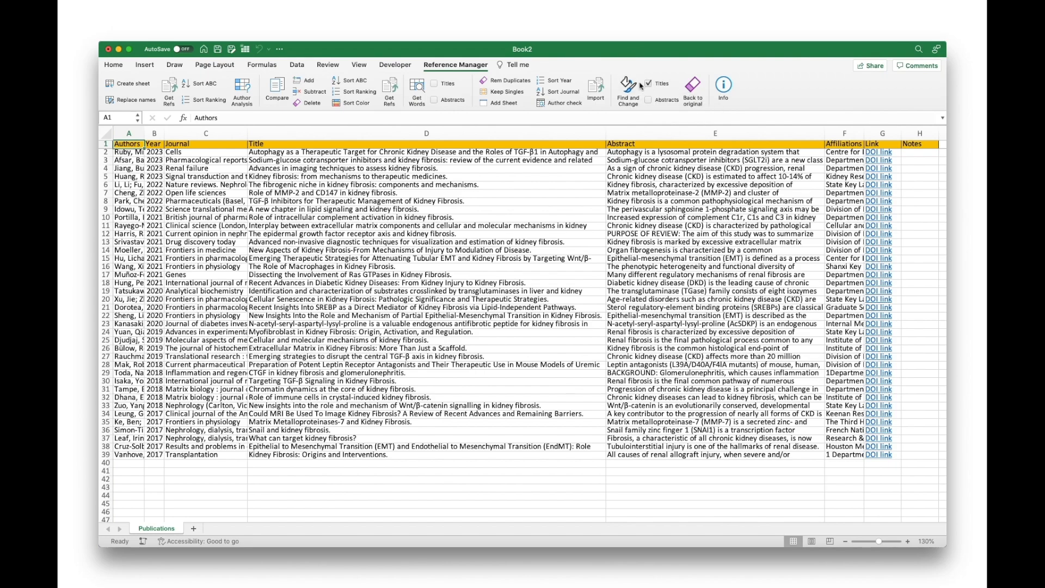
left_click(630, 84)
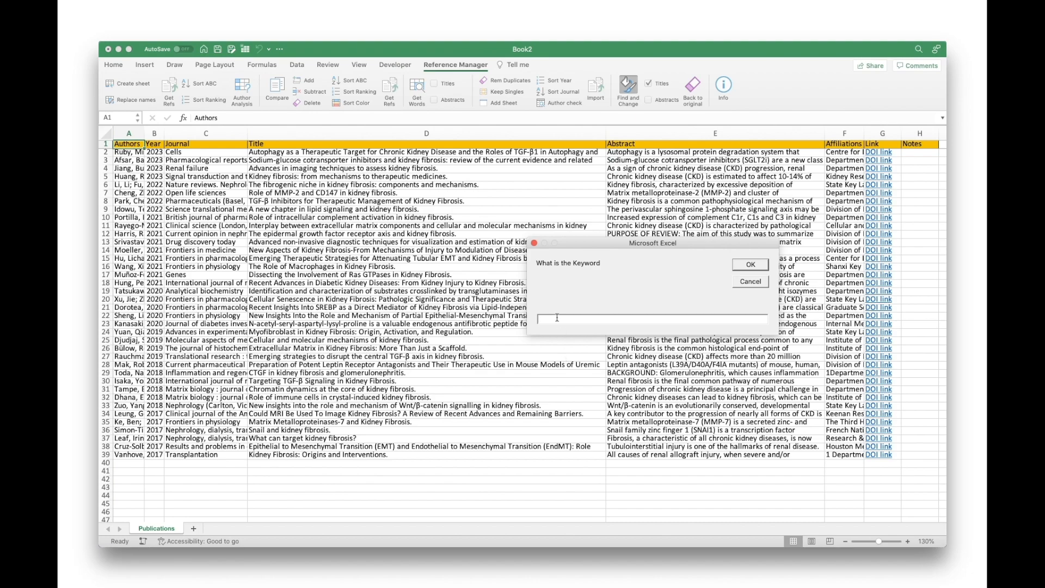
type("idney")
left_click(751, 265)
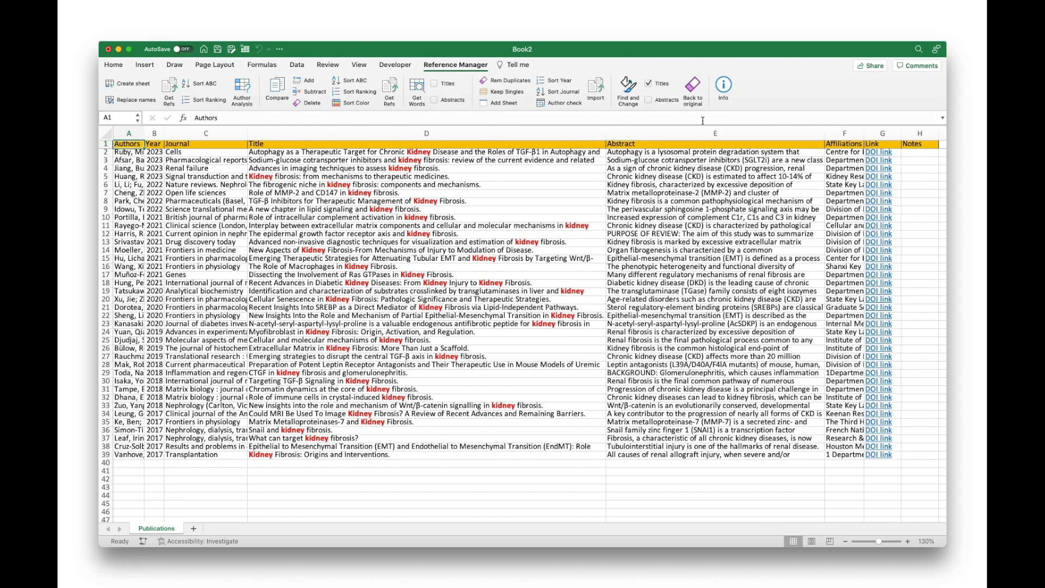
left_click(694, 89)
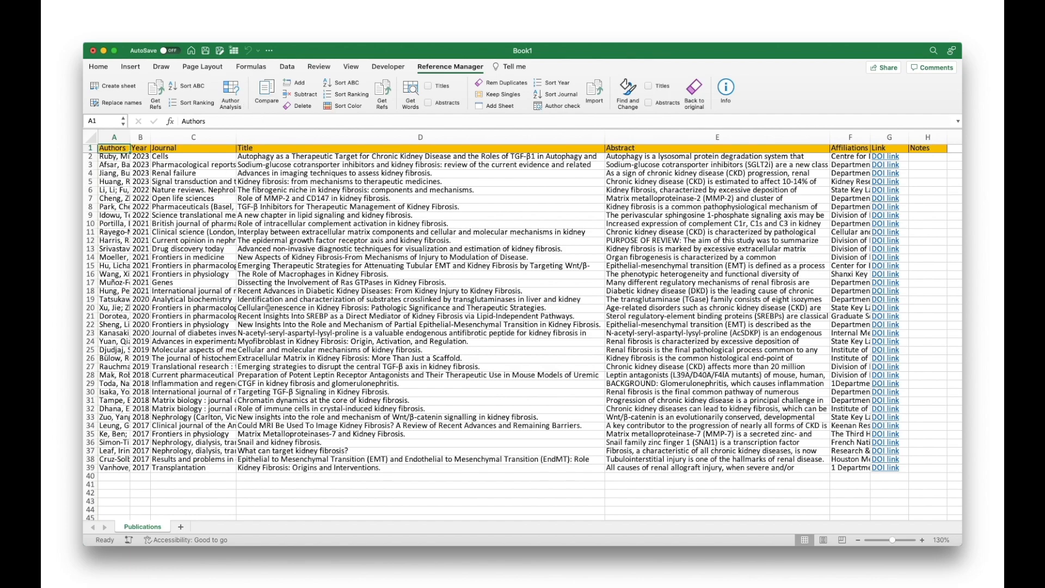
Run Author Analysis on the publications list and get the references for the author in row 3 of the ranking.
left_click(230, 91)
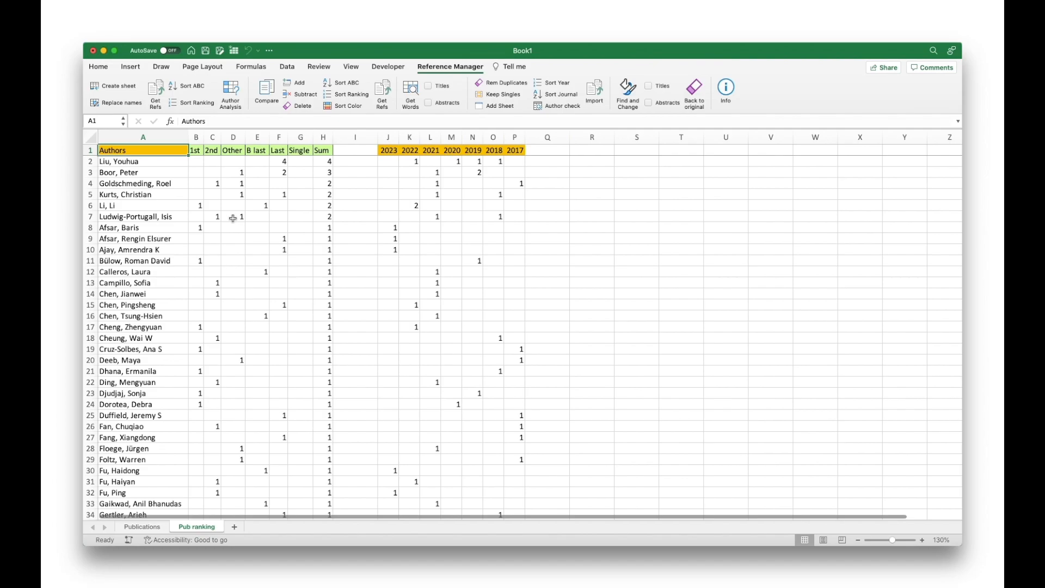
left_click(134, 173)
left_click(156, 94)
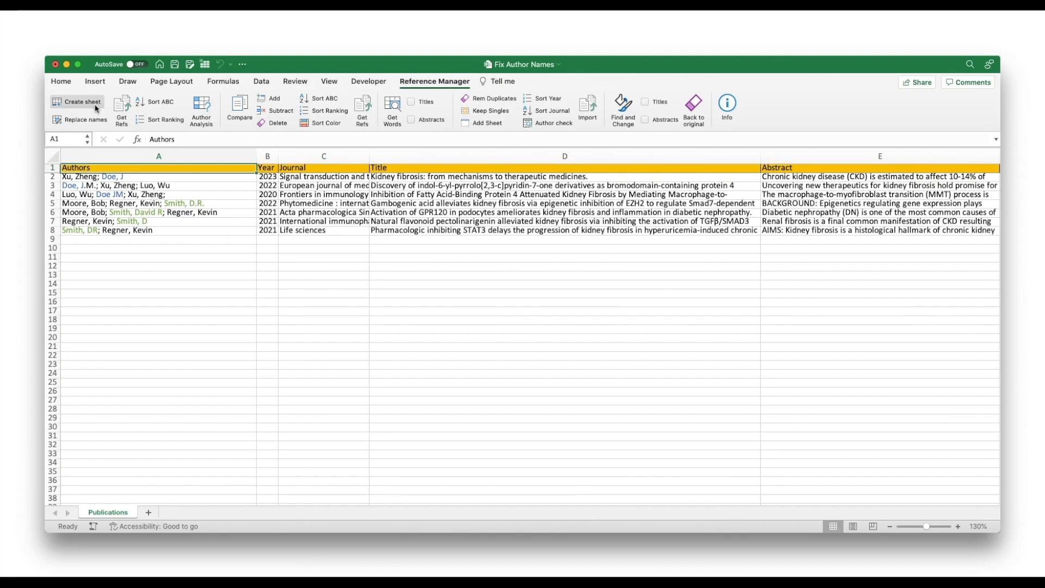
In the Fix Author Names workbook, create the name variations sheet and replace the listed author name variants with the new names.
left_click(74, 105)
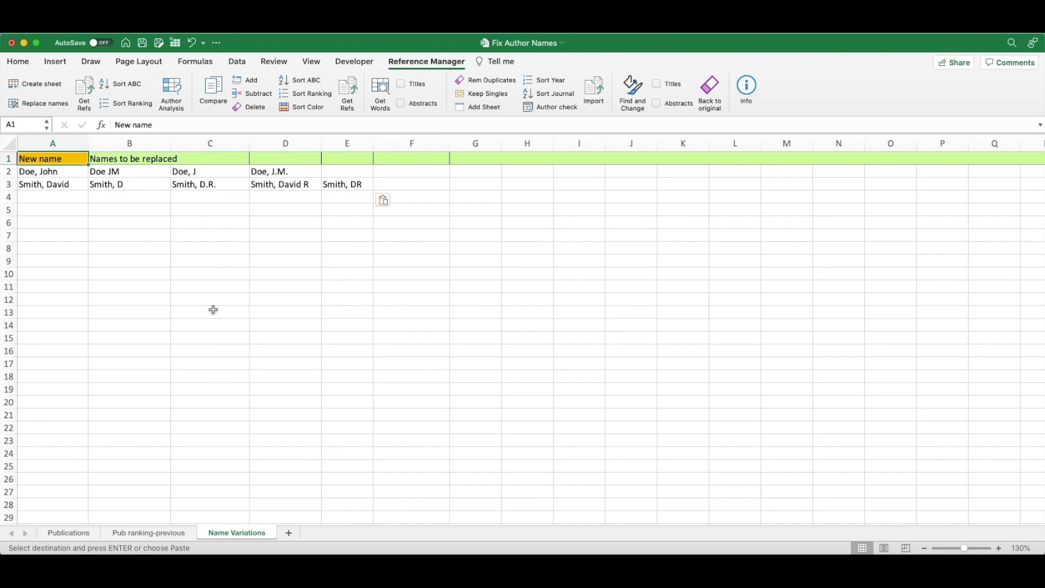
left_click(48, 105)
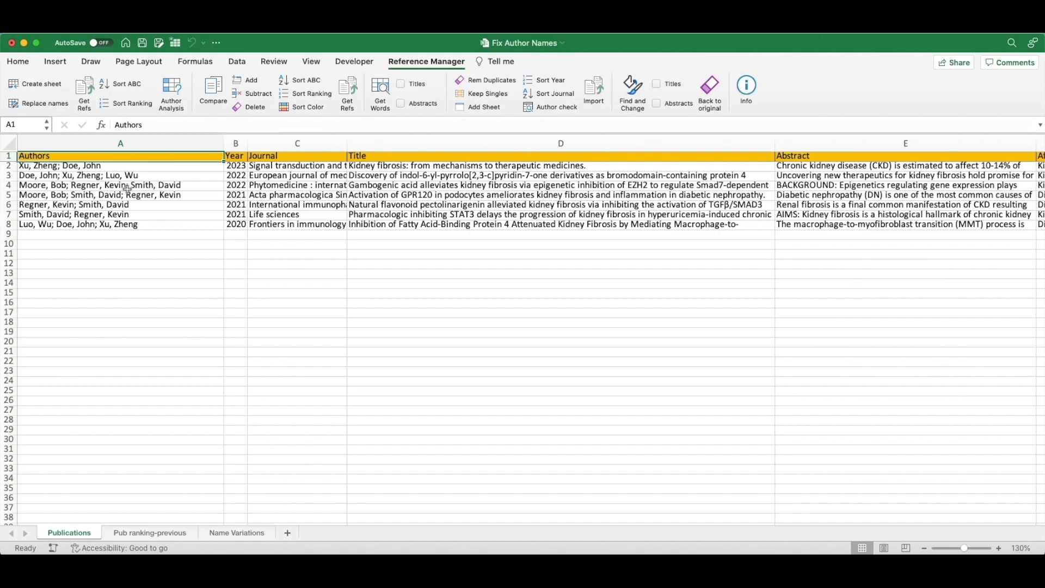
Run Author Analysis on the corrected publications and compare its ranking with the name variants in Pub ranking-previous.
left_click(173, 89)
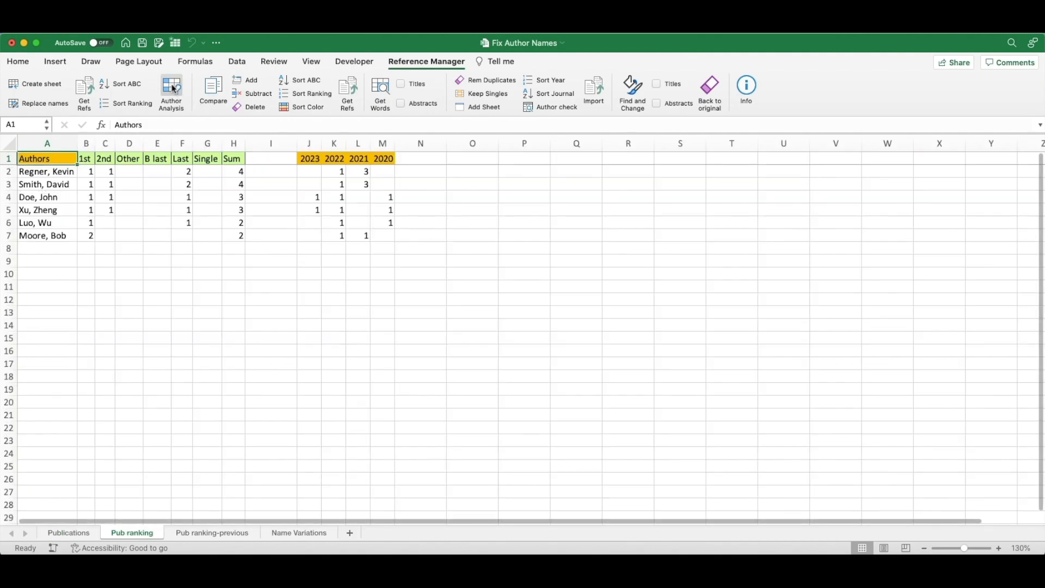
left_click(205, 536)
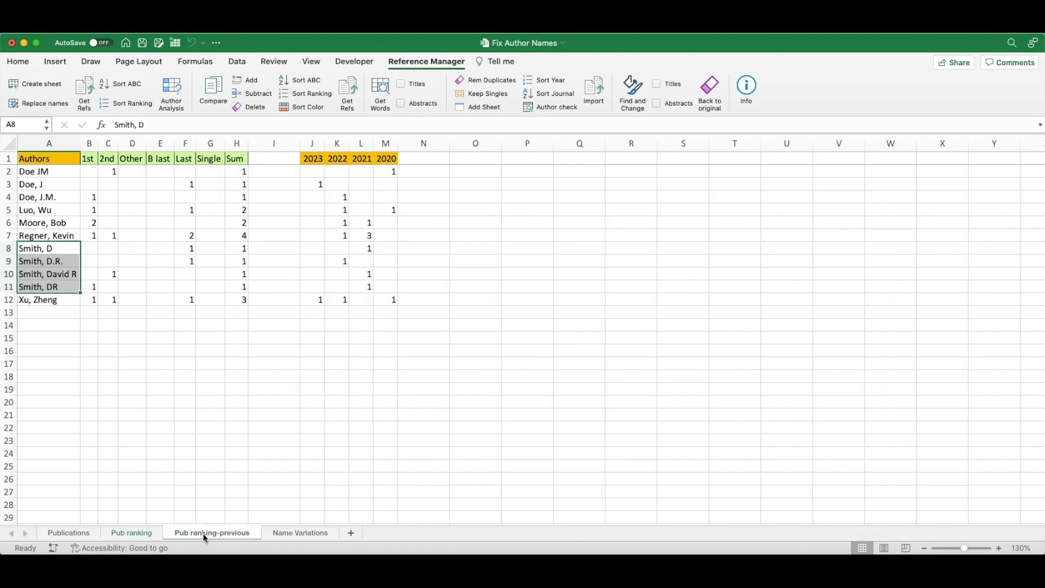
left_click(68, 299)
left_click_drag(51, 250, 50, 287)
left_click_drag(48, 172, 49, 197)
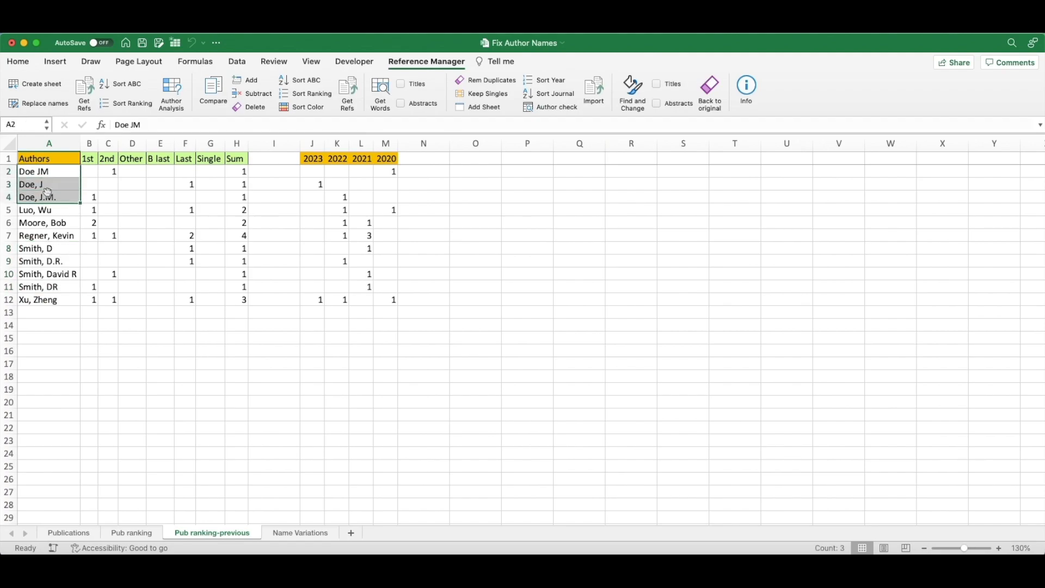
left_click(131, 533)
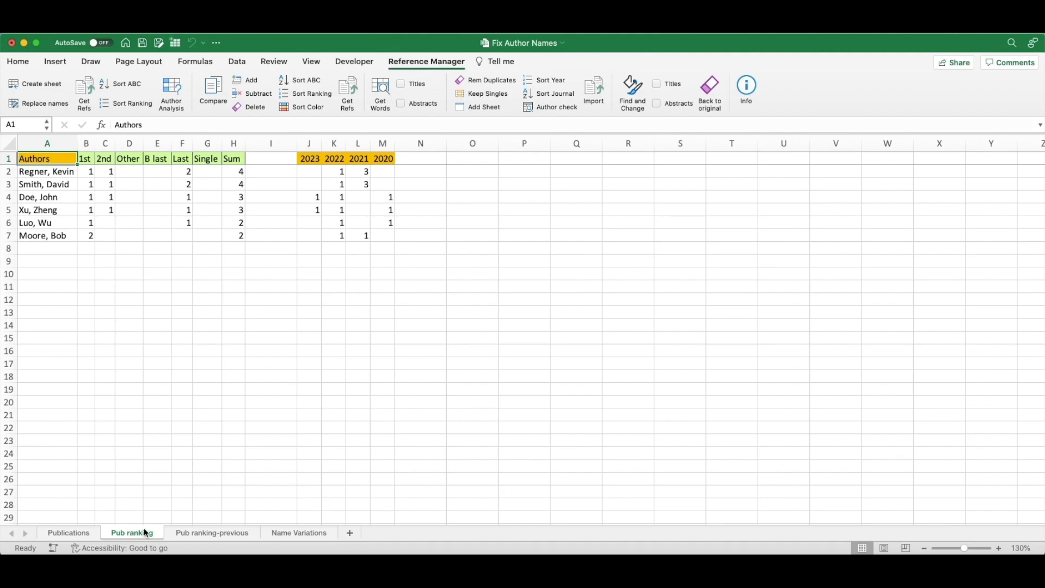
left_click(57, 187)
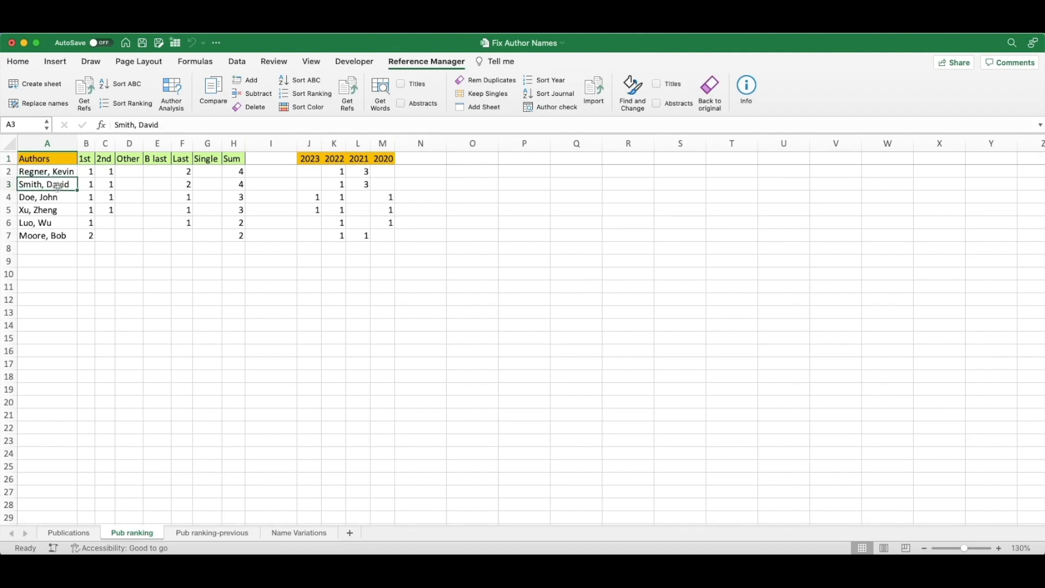
left_click(52, 197)
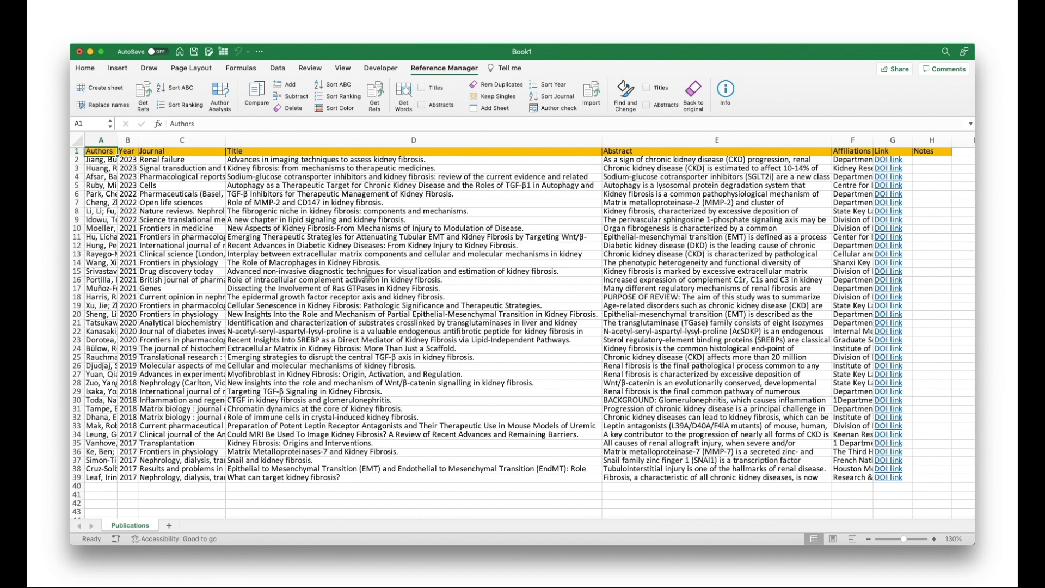
Extract the words from the publication titles and get the references for the words "insights" and "matrix".
left_click(422, 87)
left_click(398, 94)
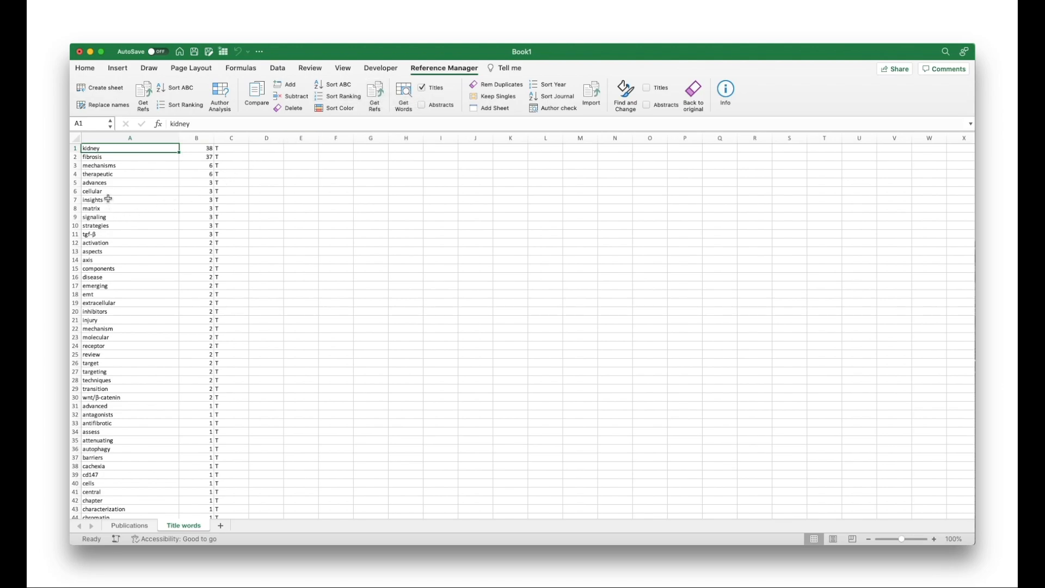
left_click_drag(108, 199, 108, 209)
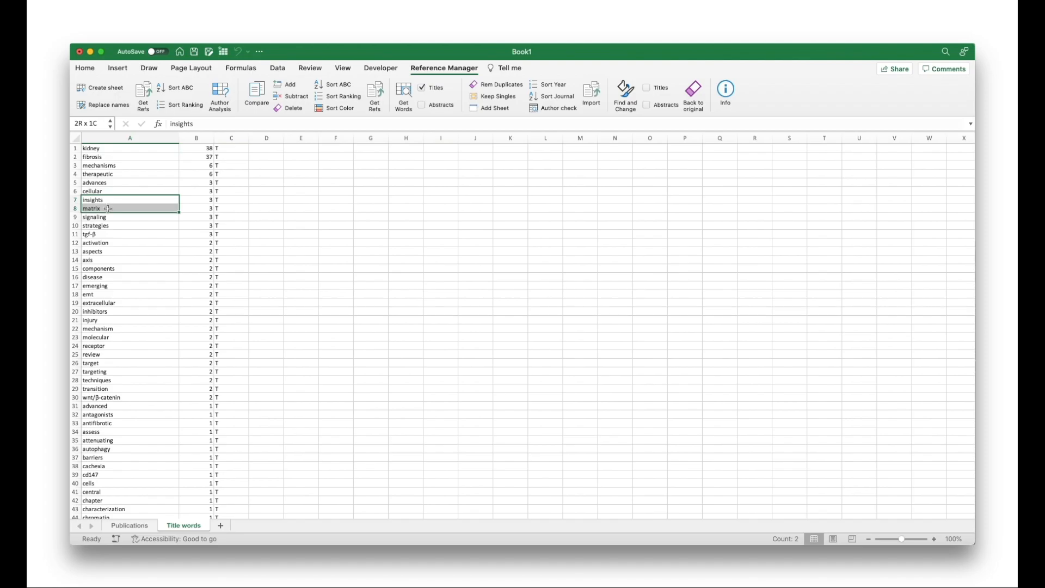
left_click(376, 94)
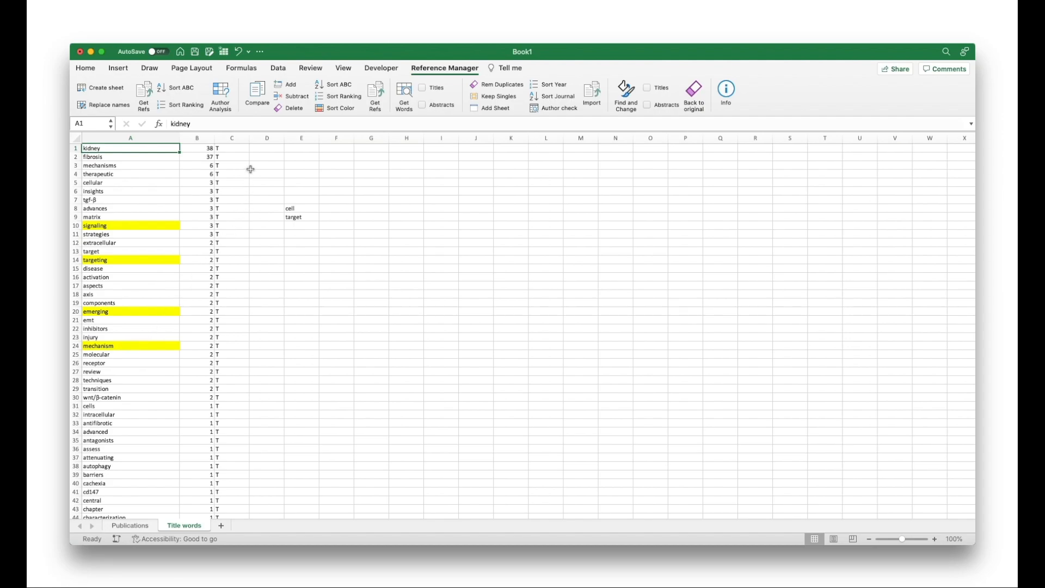
Sort the title words by color and compare them with the words "cell" and "target" in E8:E9.
left_click(342, 109)
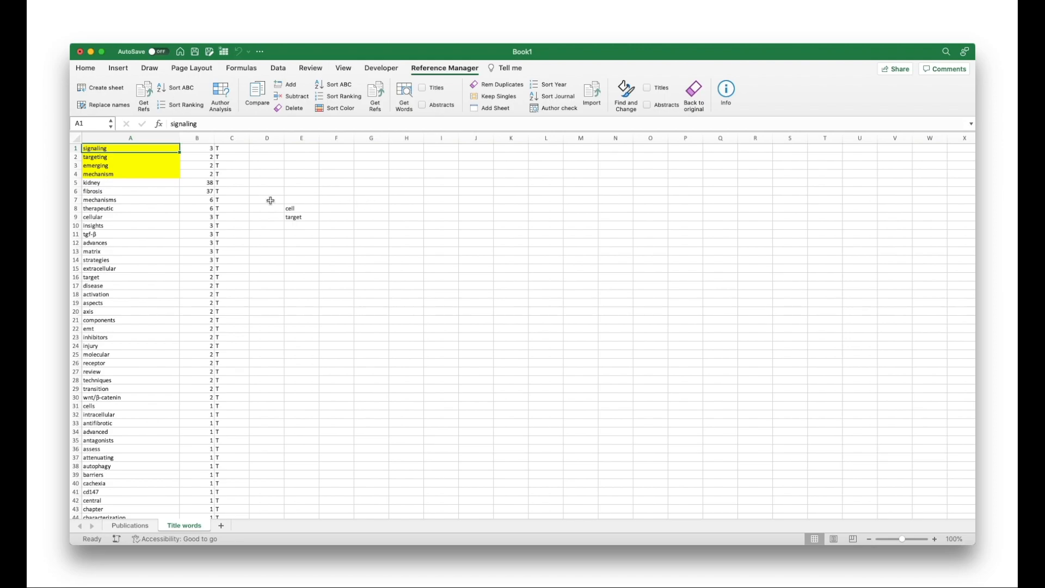
left_click_drag(291, 209, 294, 218)
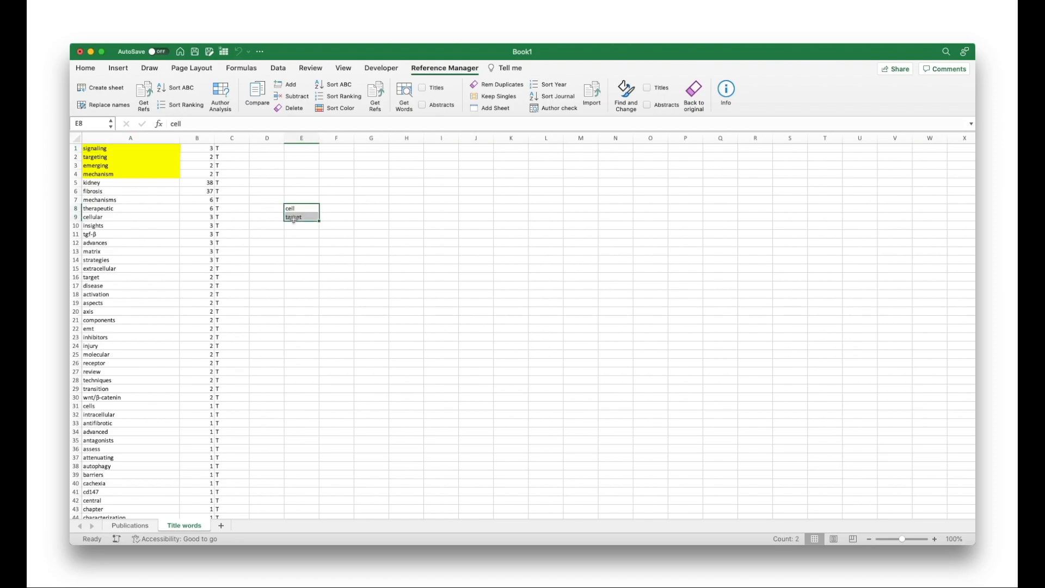
left_click(260, 96)
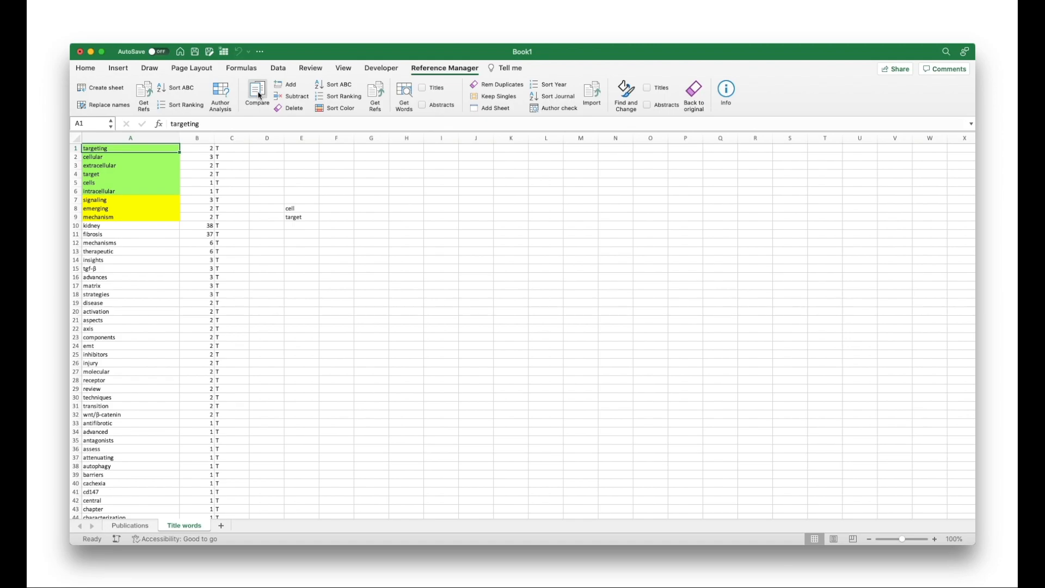
left_click(260, 96)
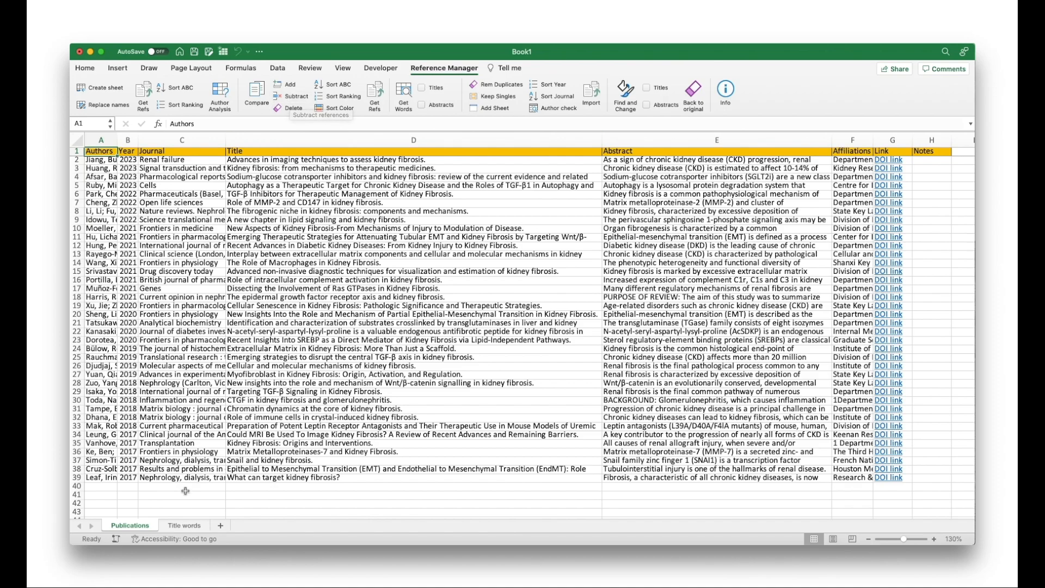
On the Title words sheet, get the references for the words "mechanisms" and "therapeutic".
left_click(185, 526)
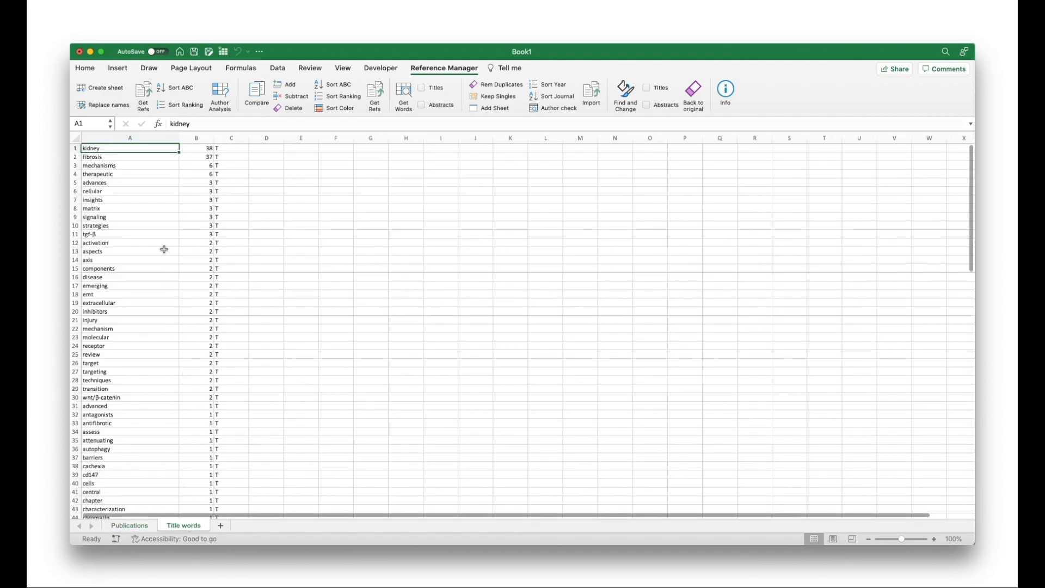
left_click_drag(114, 166, 117, 174)
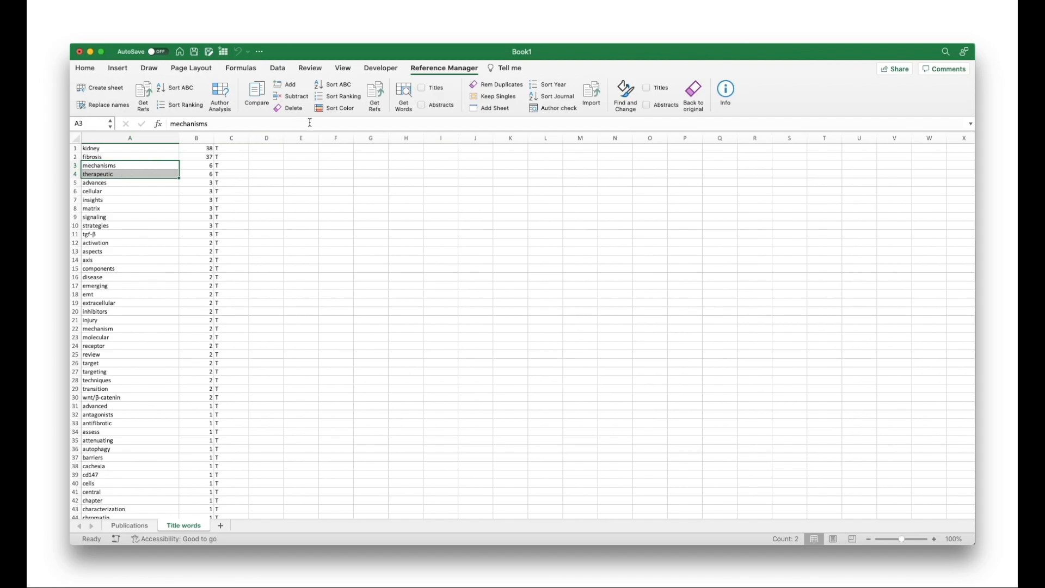
left_click(377, 96)
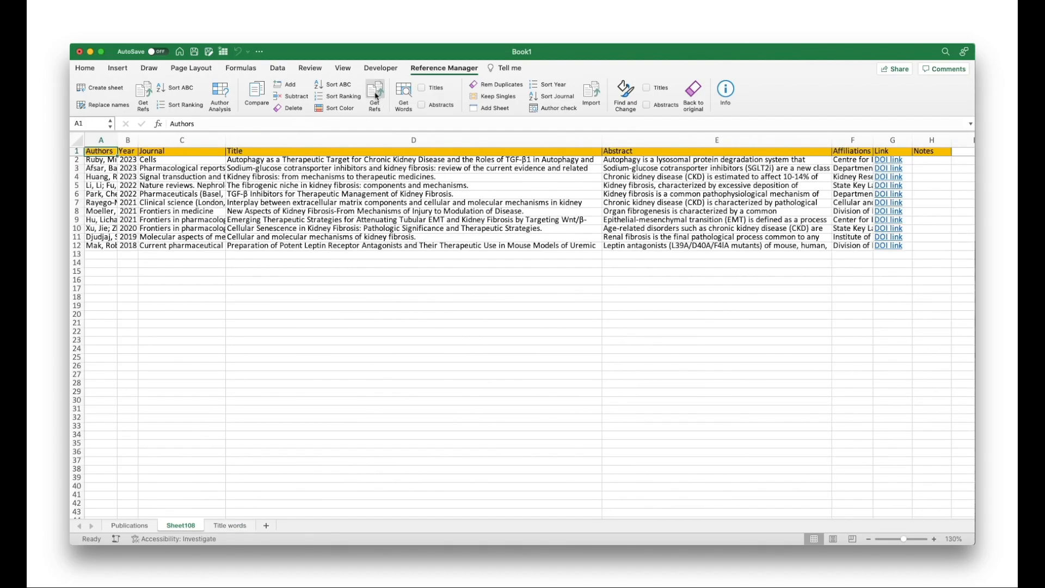
Get the references for the title words in rows 5 to 11, from "advances" to "tgf-β".
left_click(231, 526)
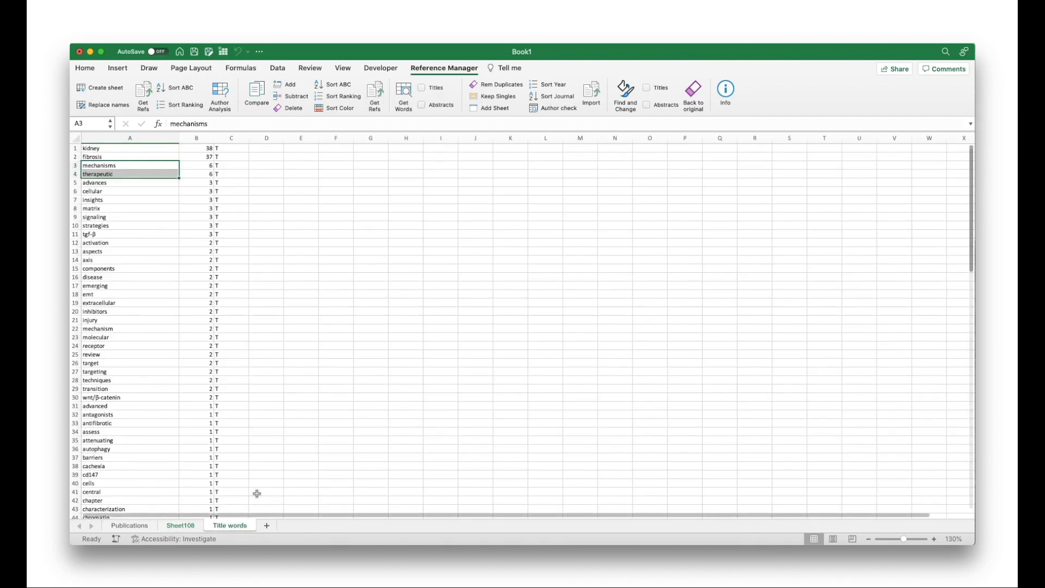
left_click_drag(107, 183, 108, 236)
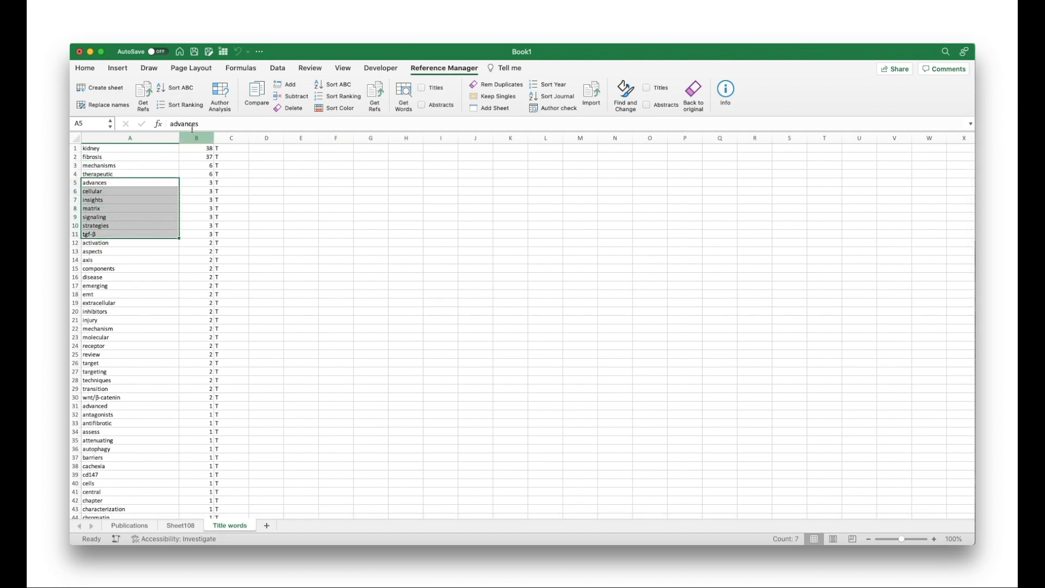
left_click(376, 95)
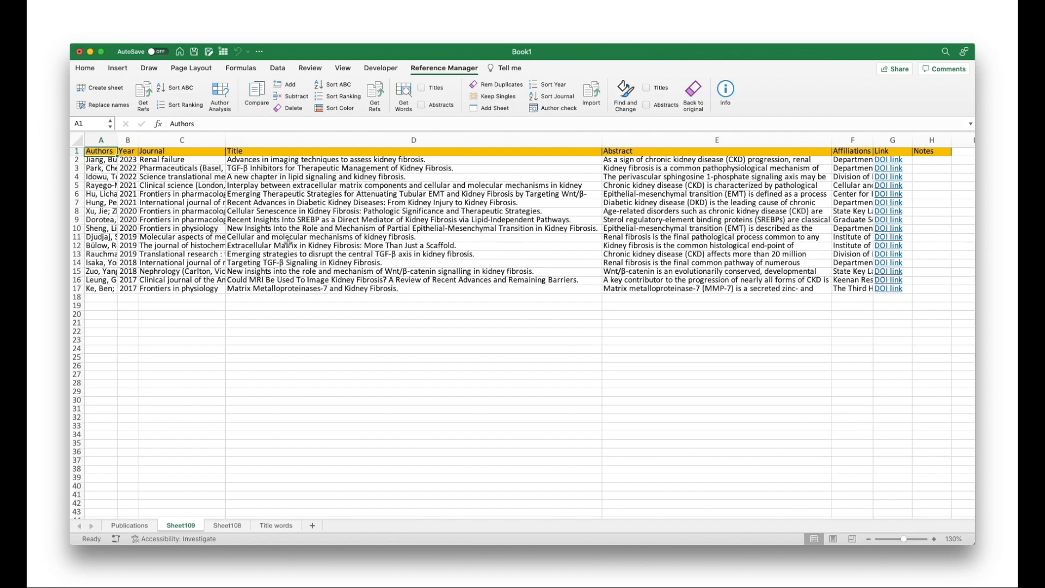
Add the references of Sheet108 and Sheet109 together, and run Subtract on the references from Sheet109.
left_click(227, 525)
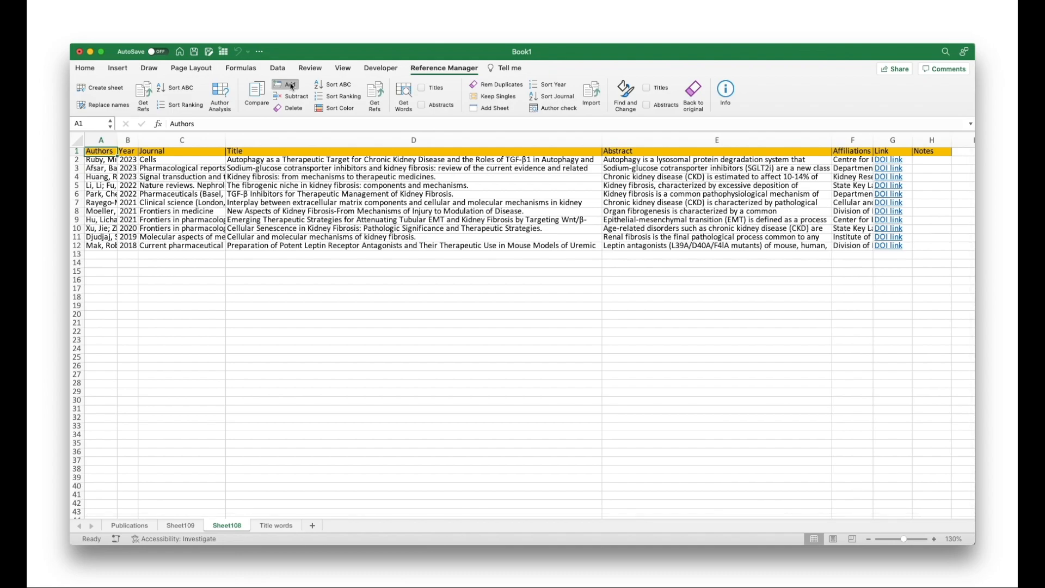
left_click(179, 526)
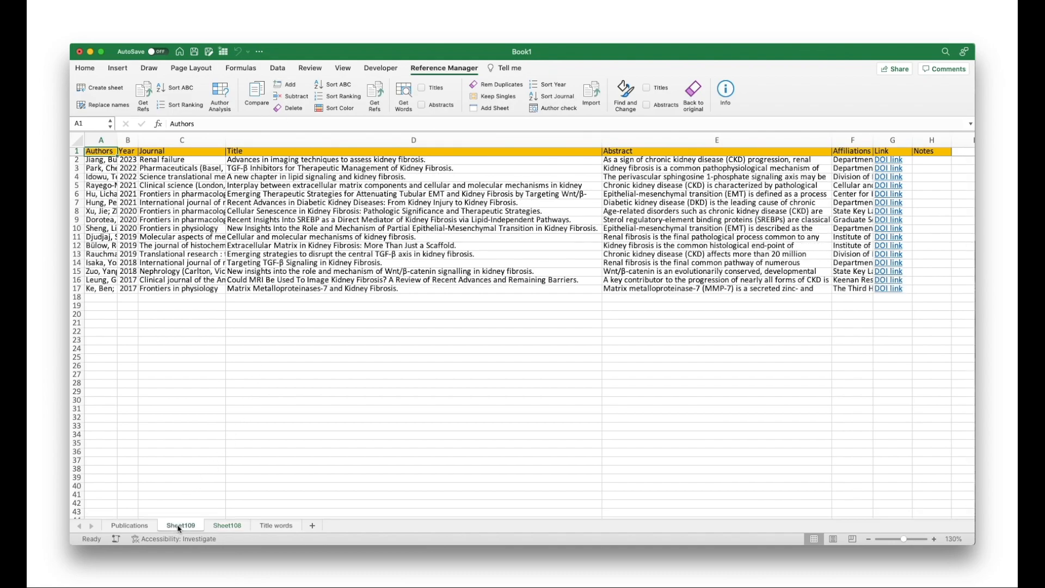
left_click(293, 86)
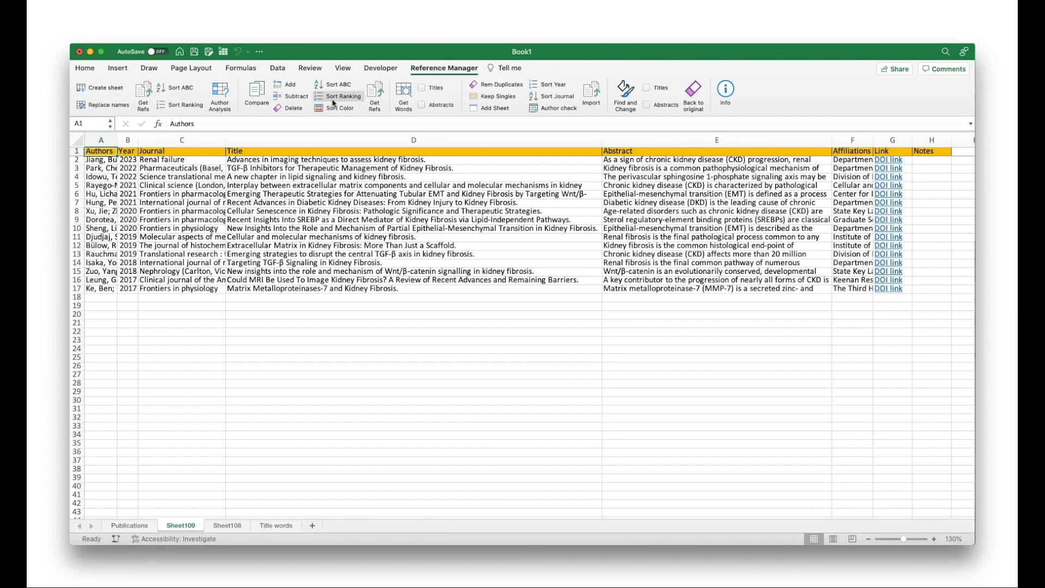
left_click(297, 100)
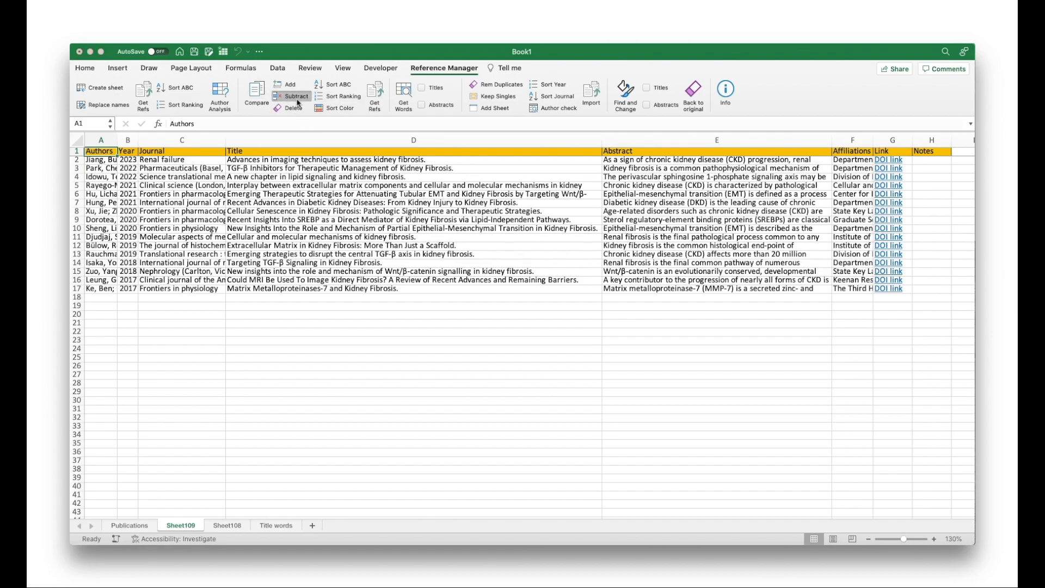
left_click(609, 279)
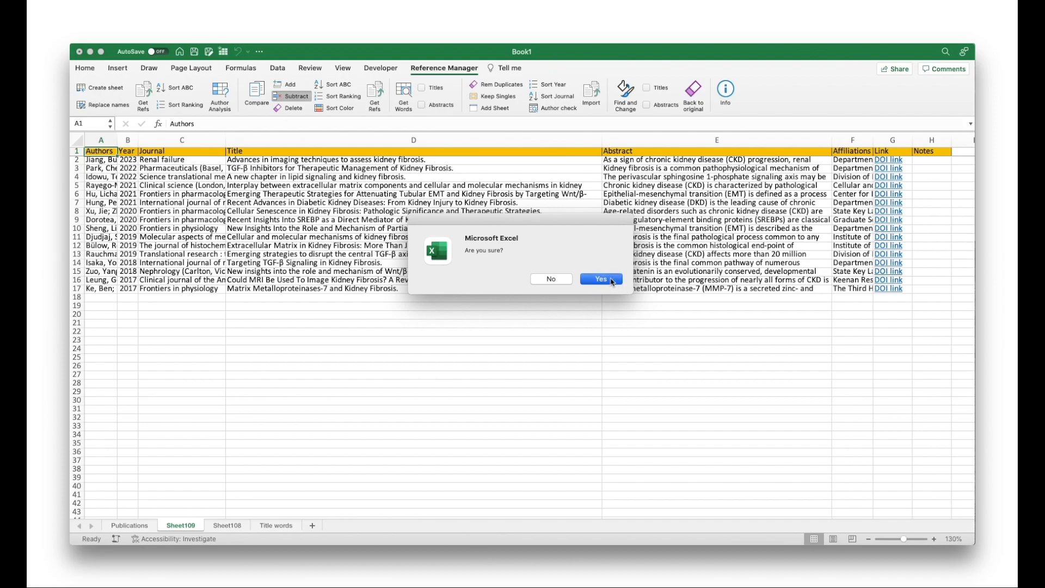